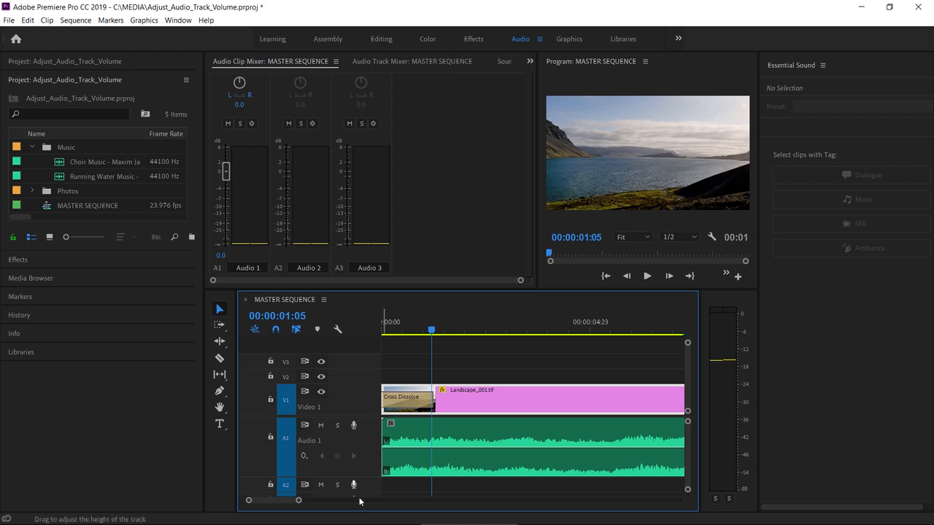
# Step: Turn on the display of audio clip names in the MASTER SEQUENCE timeline
pyautogui.moveTo(299, 504); pyautogui.dragTo(368, 508)
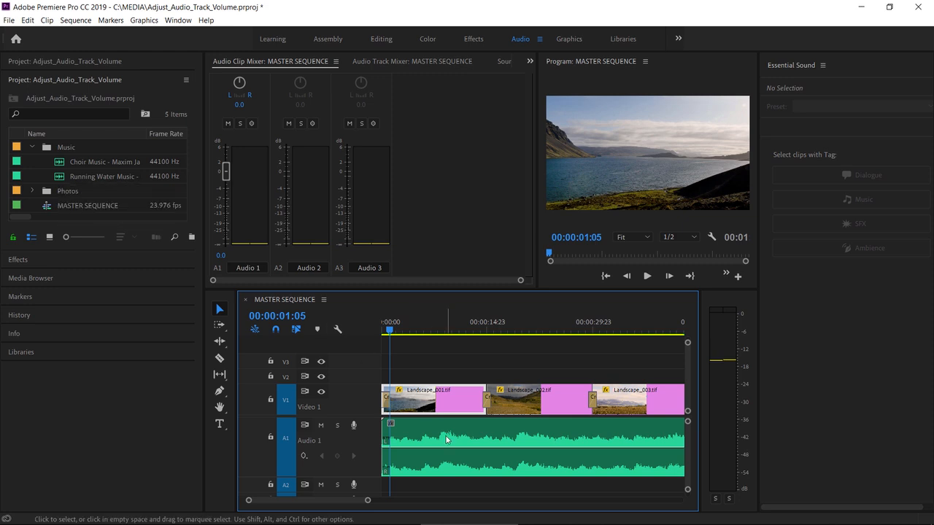
pyautogui.click(338, 331)
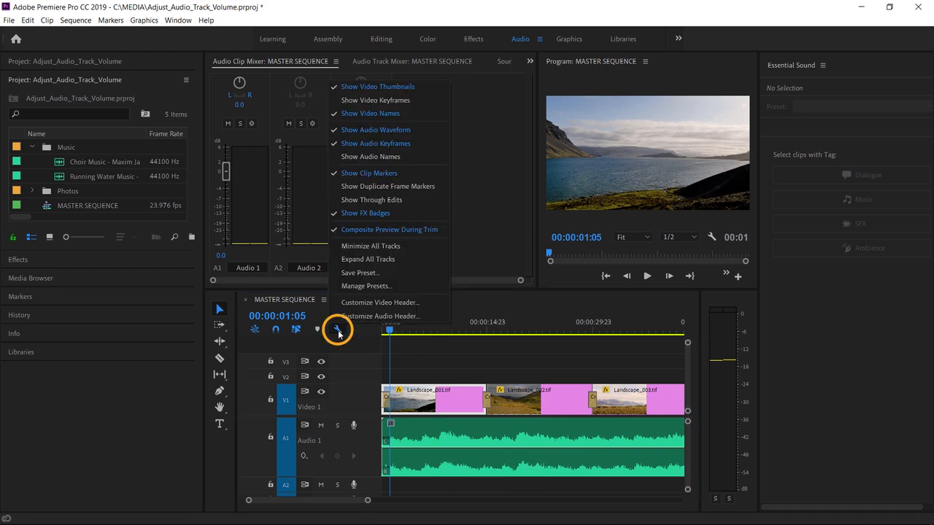
pyautogui.click(403, 156)
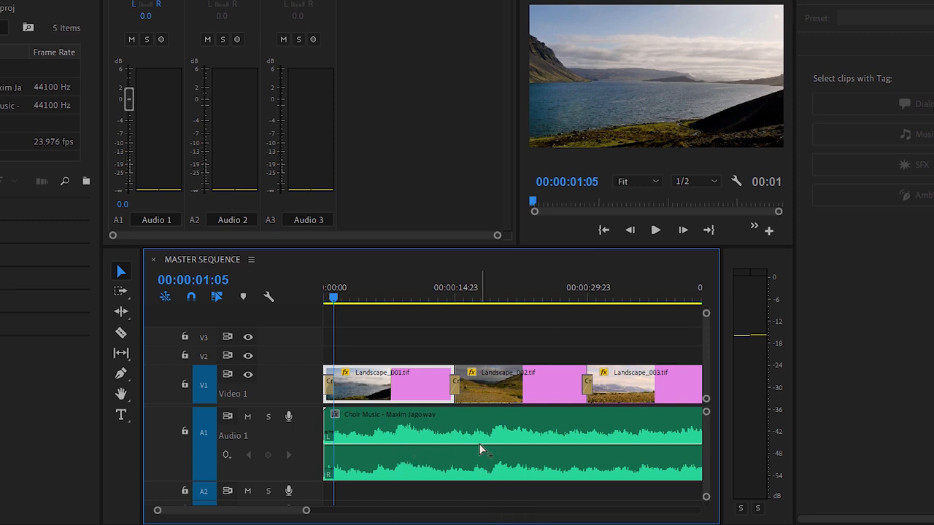
# Step: Add two clip volume keyframes near the start of the Choir Music clip and lower the first at the clip's beginning to form a fade-in
pyautogui.keyDown('ctrl'); pyautogui.click(366, 444); pyautogui.keyUp('ctrl')
pyautogui.keyDown('ctrl'); pyautogui.click(350, 444); pyautogui.keyUp('ctrl')
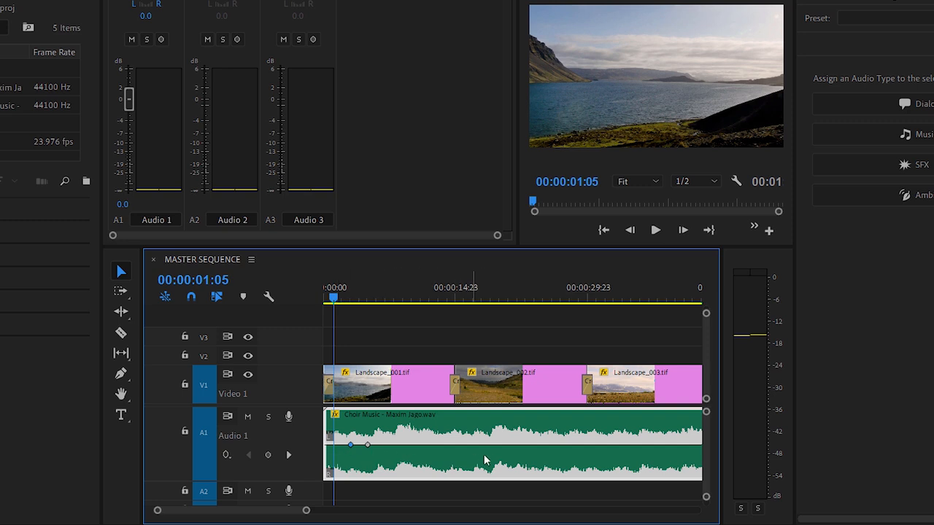
pyautogui.moveTo(350, 444); pyautogui.dragTo(314, 500)
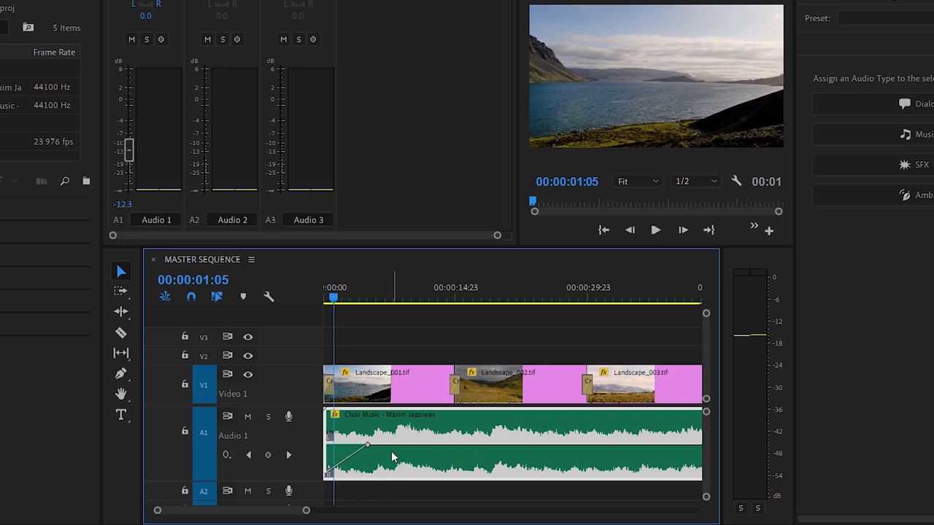
# Step: Undo the clip volume keyframes and fade-in on the Choir Music clip
pyautogui.click(270, 298)
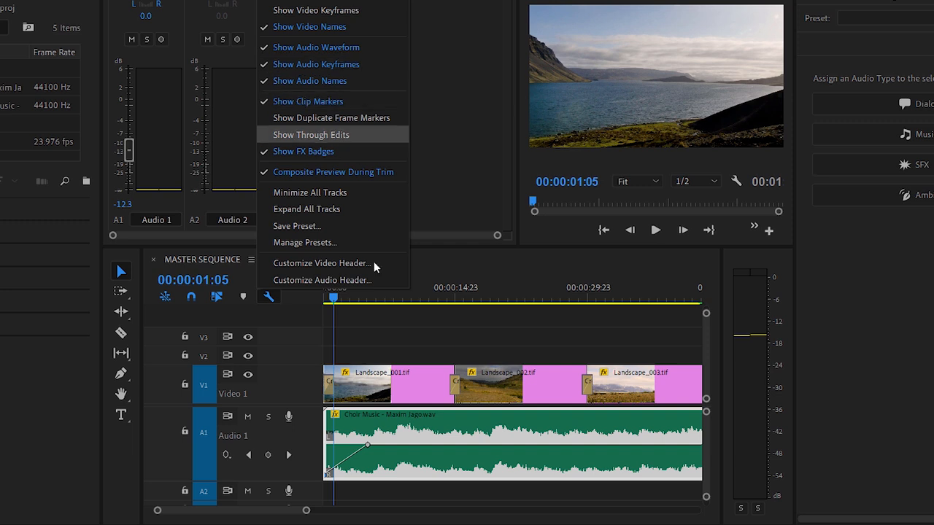
pyautogui.click(378, 359)
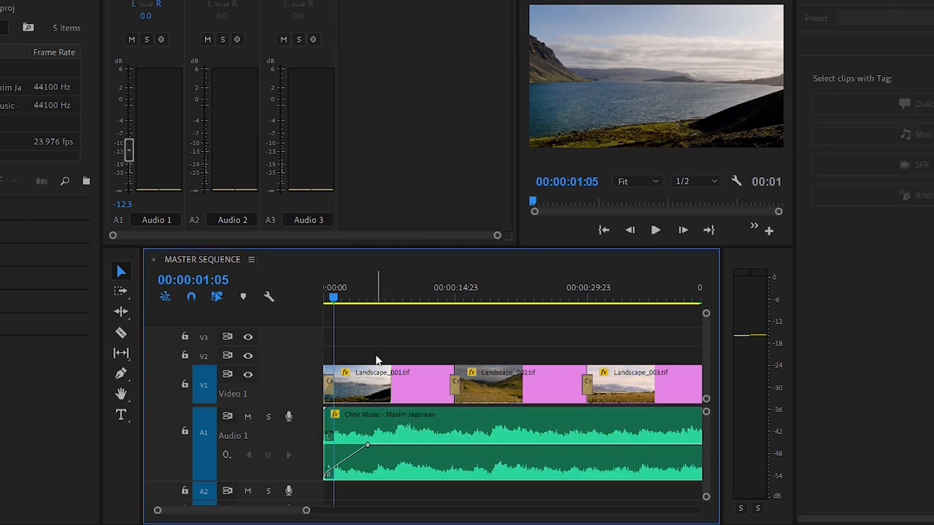
pyautogui.hotkey('ctrl', 'z')
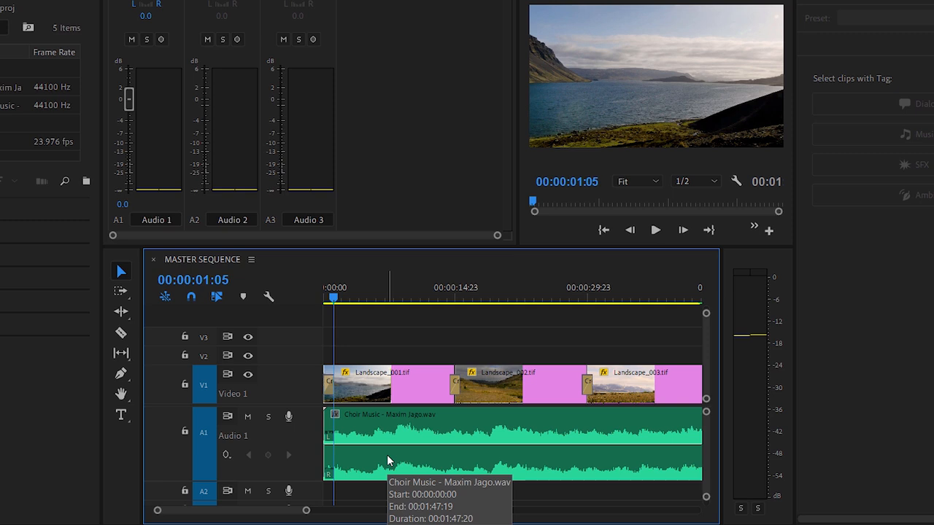
# Step: Switch the Audio 1 track from showing clip keyframes to showing Track Keyframes for Volume
pyautogui.click(227, 456)
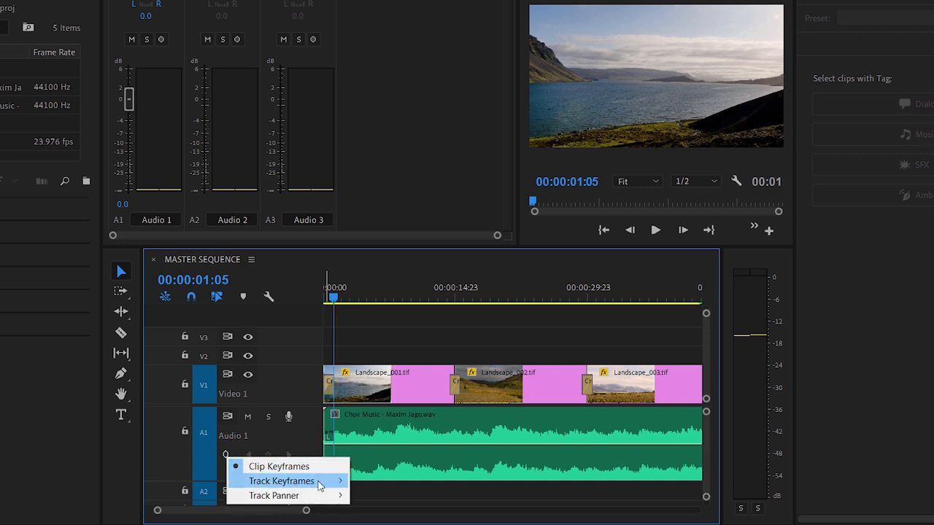
pyautogui.moveTo(321, 486)
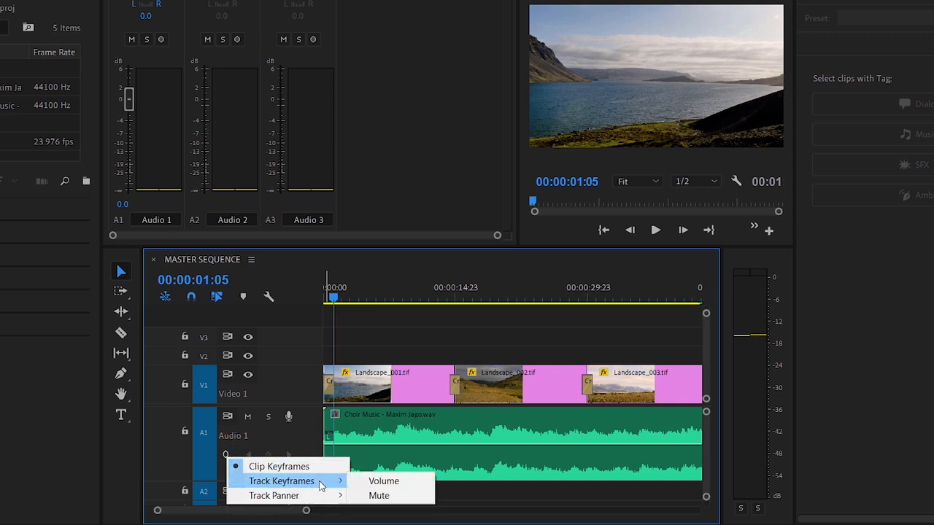
pyautogui.click(417, 481)
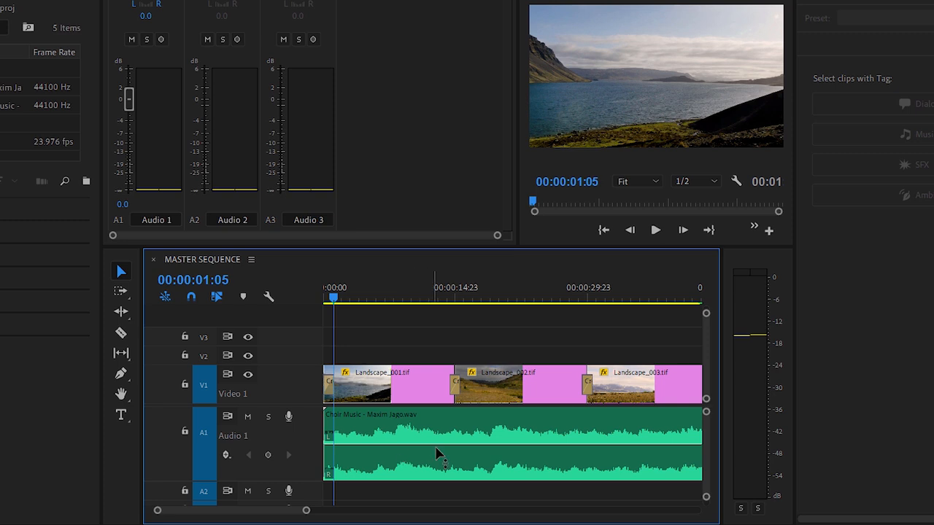
# Step: Add two track volume keyframes near the start of Audio 1 and lower the first at the track's beginning to create a fade-in
pyautogui.keyDown('ctrl'); pyautogui.click(389, 444); pyautogui.keyUp('ctrl')
pyautogui.keyDown('ctrl'); pyautogui.click(355, 445); pyautogui.keyUp('ctrl')
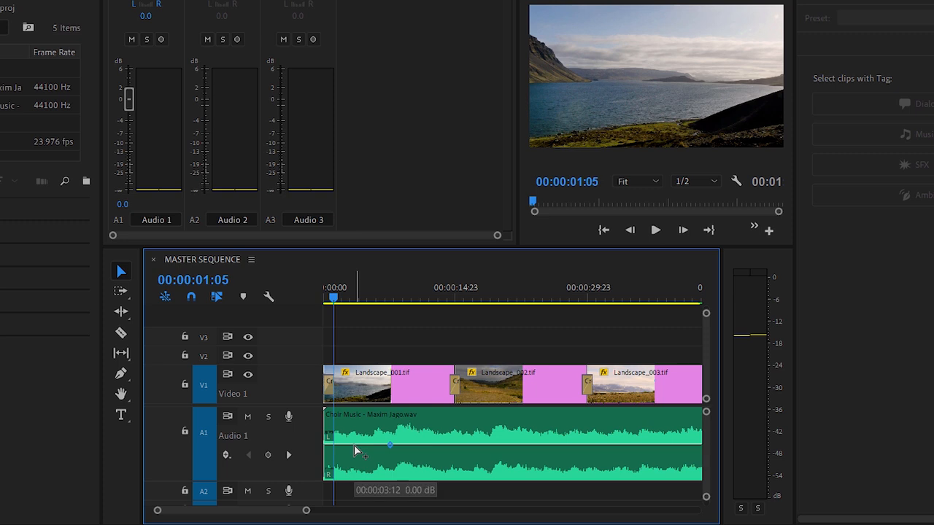
pyautogui.moveTo(355, 446); pyautogui.dragTo(326, 475)
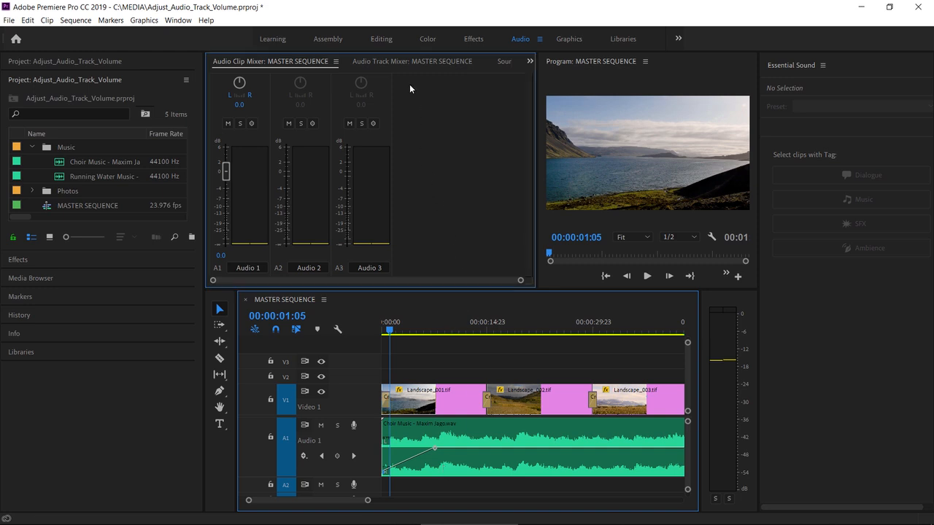
# Step: Show the Audio Track Mixer and play the sequence's opening seconds to watch the Audio 1 fader follow the track keyframes
pyautogui.click(403, 62)
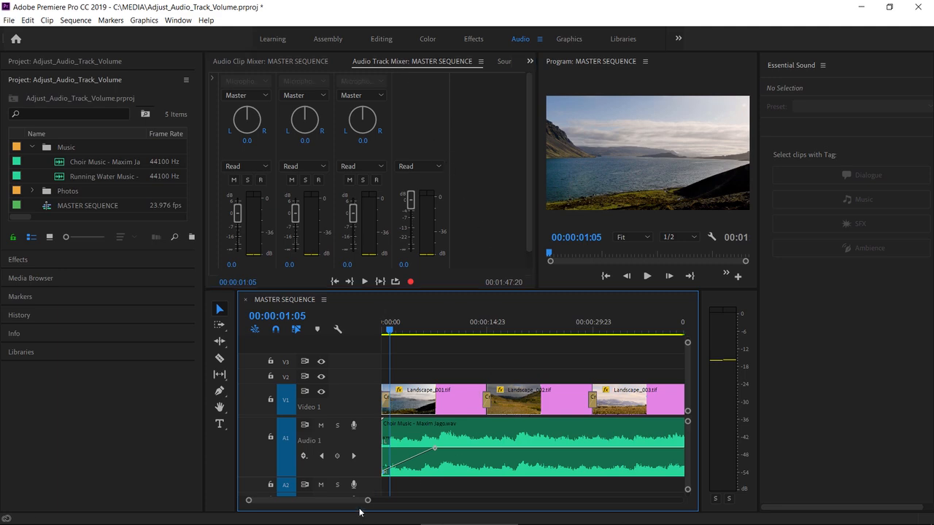
pyautogui.moveTo(366, 500); pyautogui.dragTo(476, 517)
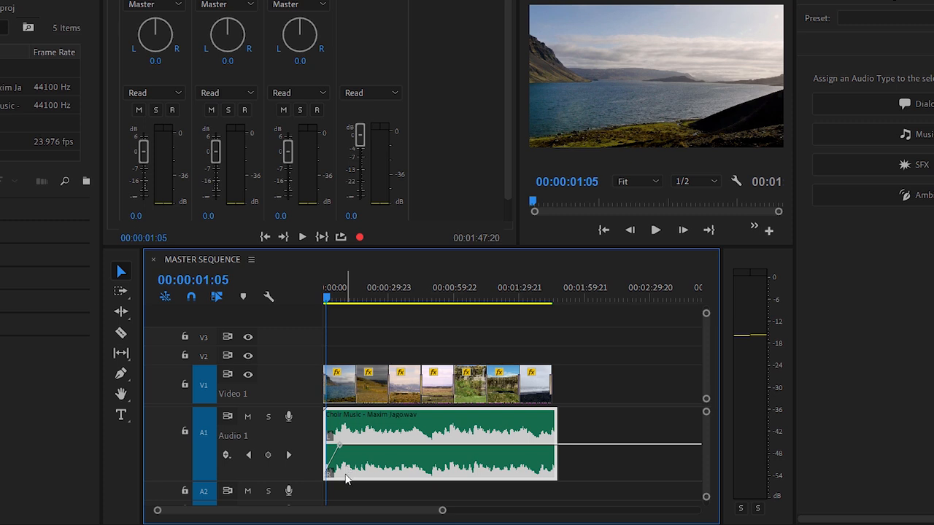
pyautogui.click(655, 230)
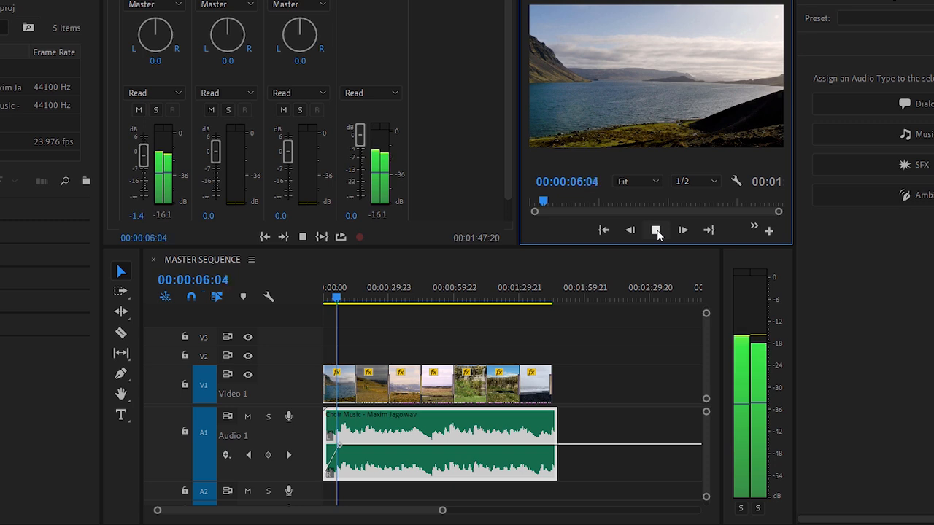
pyautogui.click(655, 230)
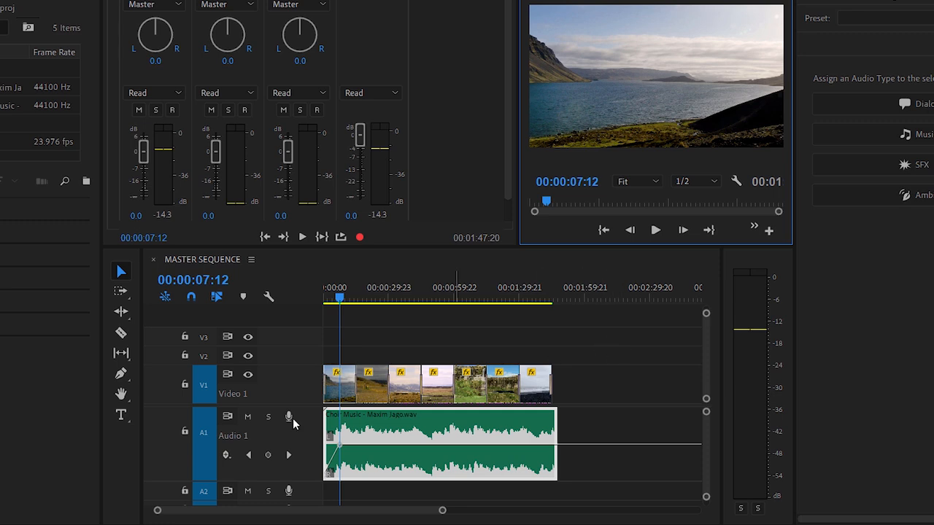
# Step: Switch the Audio 1 track back to showing Clip Keyframes
pyautogui.click(225, 455)
pyautogui.click(225, 455)
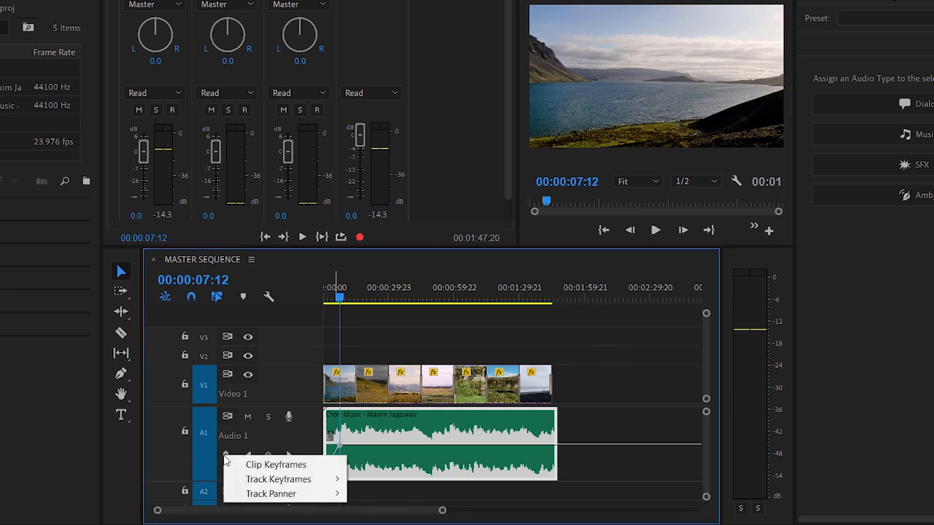
pyautogui.click(313, 465)
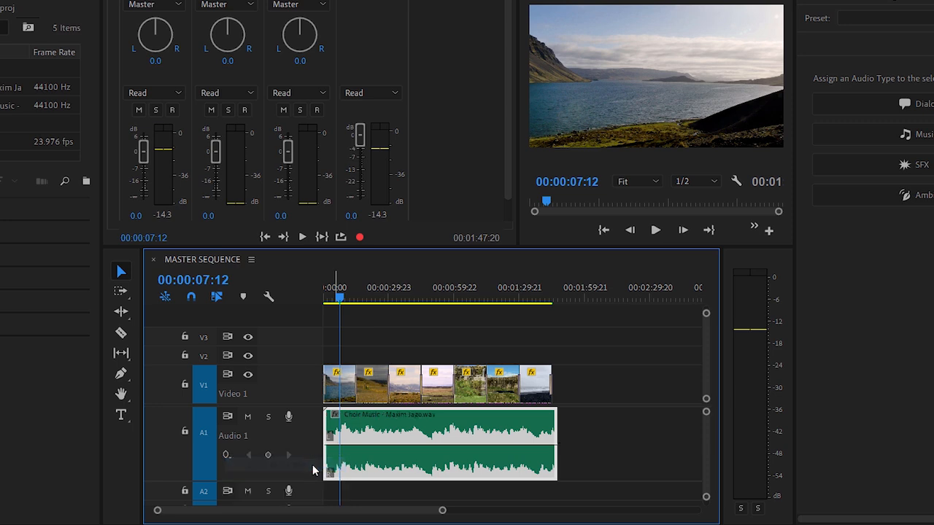
# Step: Remove the Choir Music clip from Audio 1 and place the Running Water Music clip at the start of the track
pyautogui.moveTo(362, 472); pyautogui.dragTo(502, 469)
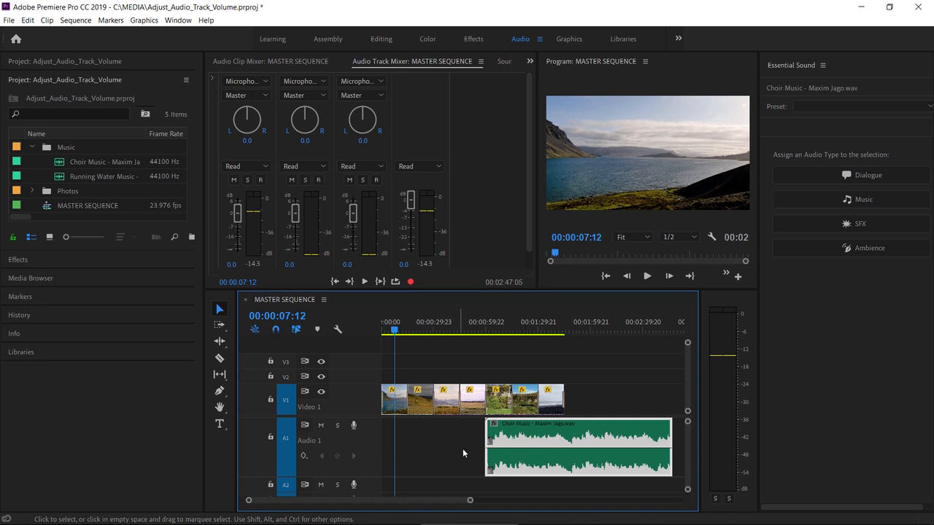
pyautogui.press('Delete')
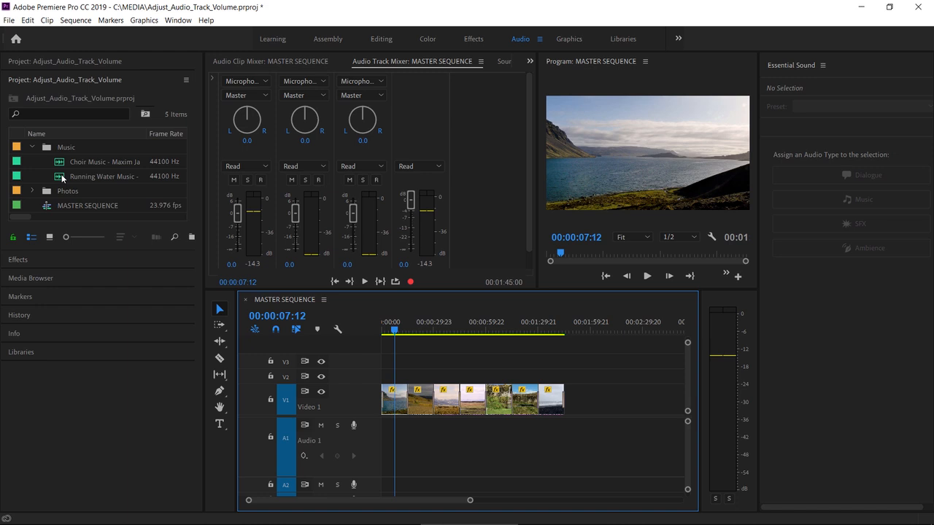
pyautogui.moveTo(62, 178); pyautogui.dragTo(387, 446)
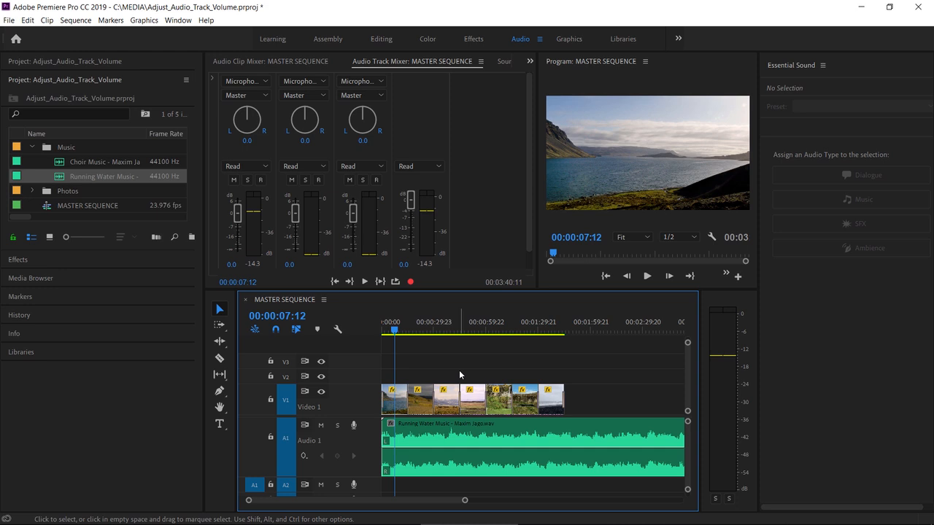
# Step: Play the sequence from its beginning to check how the track fade-in affects the Running Water Music clip
pyautogui.press('Home')
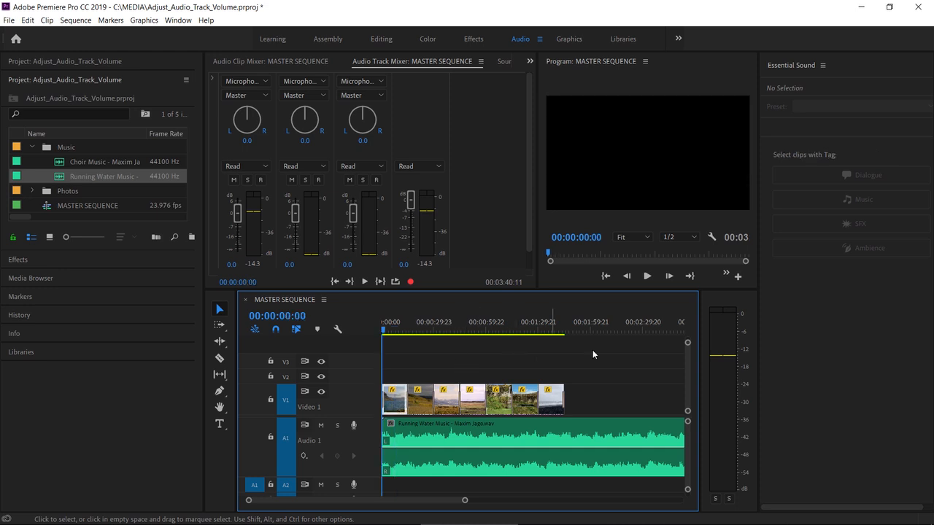
pyautogui.click(648, 276)
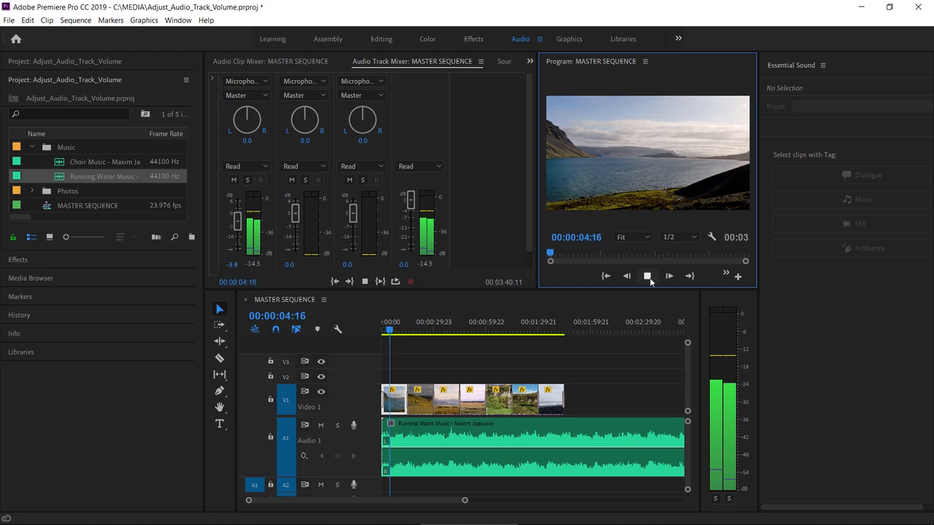
pyautogui.click(648, 276)
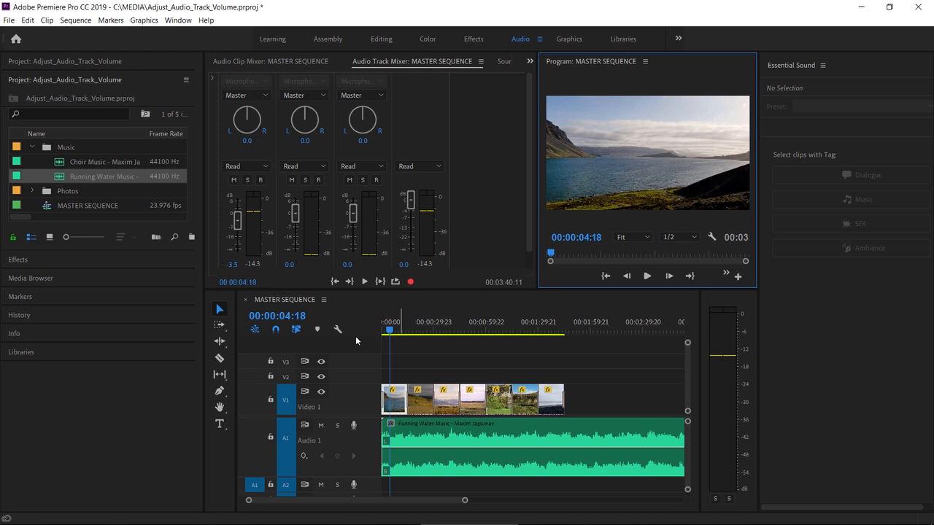
# Step: Customize the audio track header by adding the Track Volume (dB) control beside the keyframe navigation controls
pyautogui.click(337, 330)
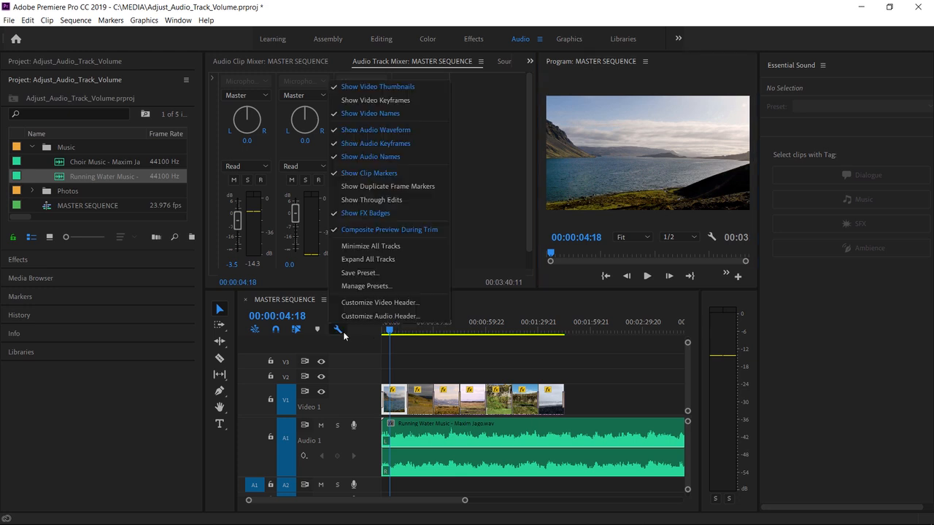
pyautogui.click(418, 315)
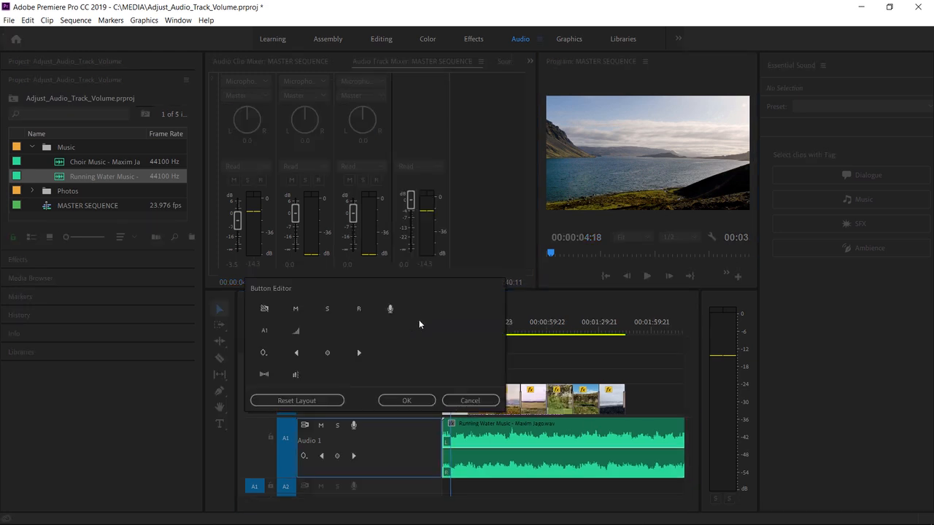
pyautogui.click(296, 332)
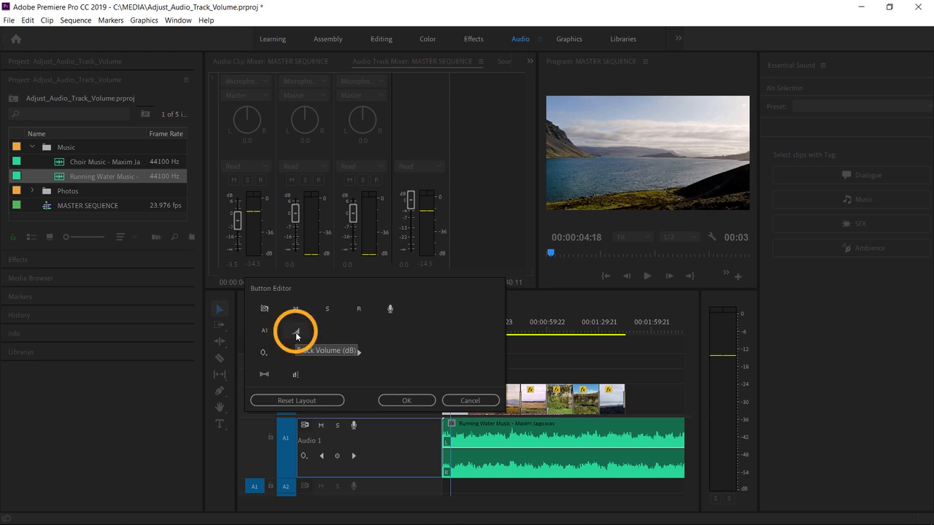
pyautogui.moveTo(296, 332); pyautogui.dragTo(378, 459)
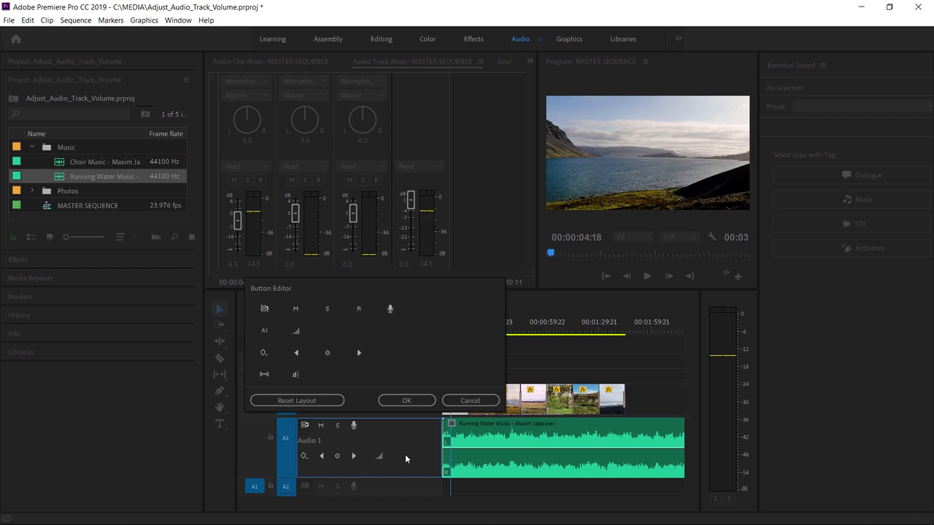
pyautogui.click(413, 400)
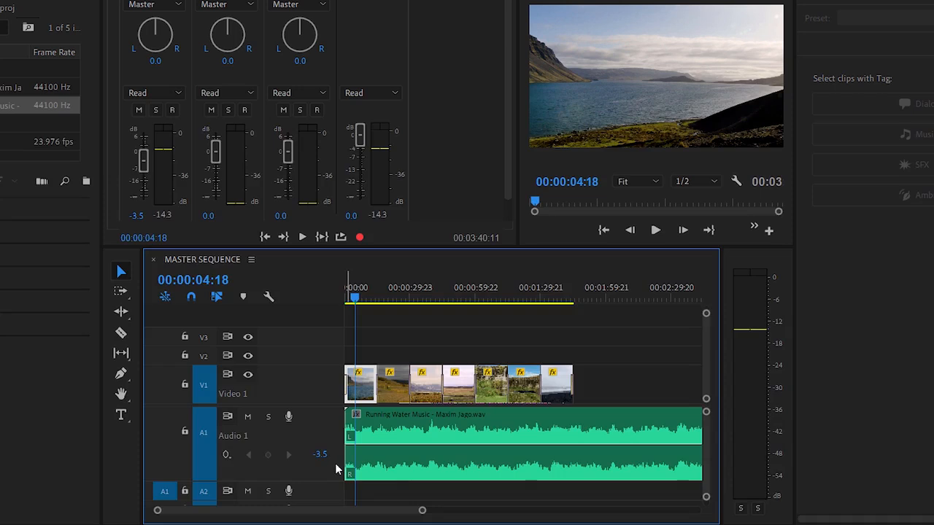
# Step: Play the sequence from its beginning to watch the track volume value in the Audio 1 header change
pyautogui.press('Home')
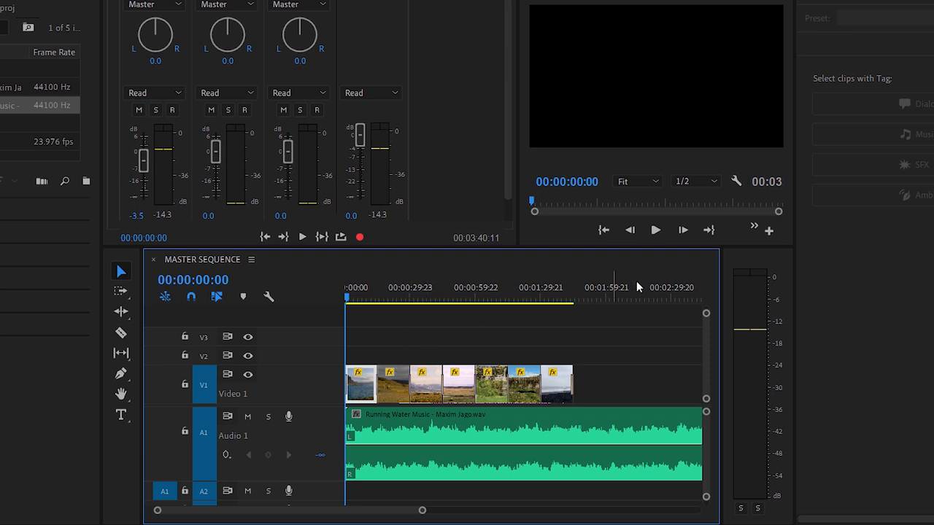
pyautogui.click(659, 232)
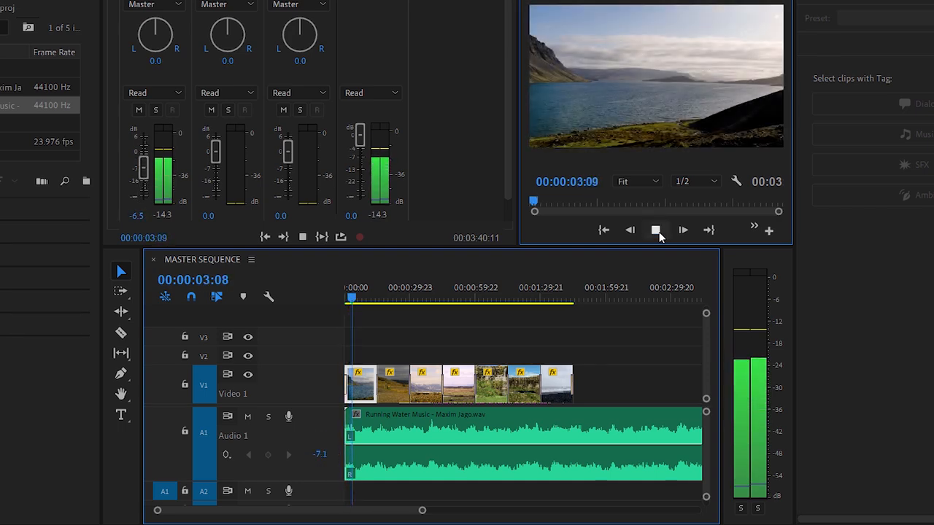
pyautogui.click(658, 231)
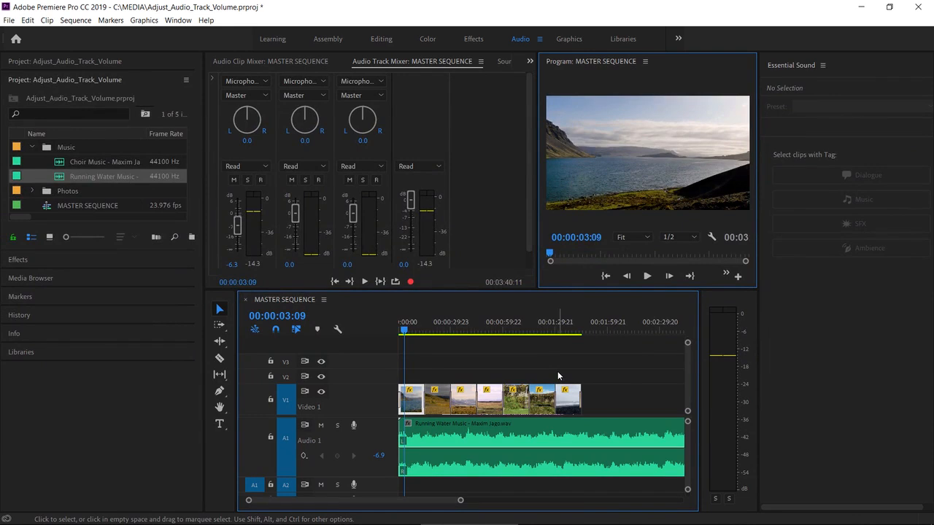